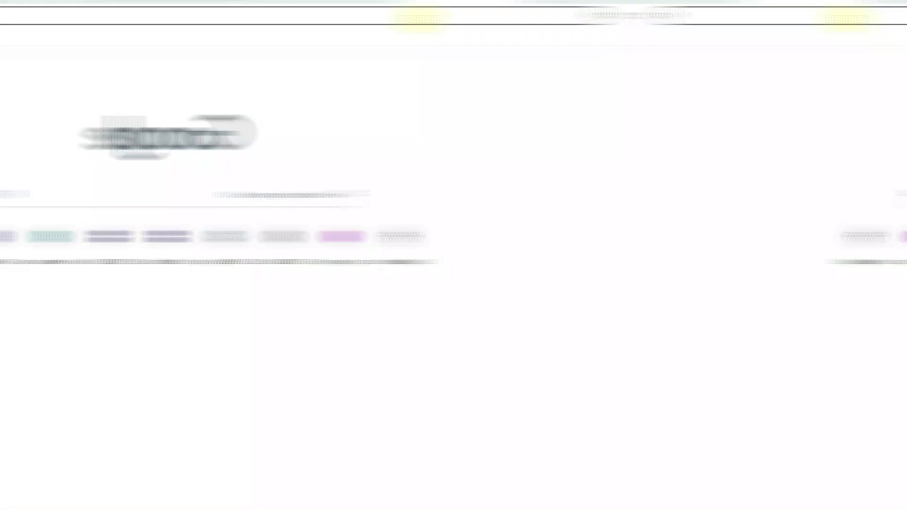
- Load vidu.com with Paste and go, then choose Try Vidu and sign in to reach the create dashboard
{"action": "right_click", "coordinate": [214, 18]}
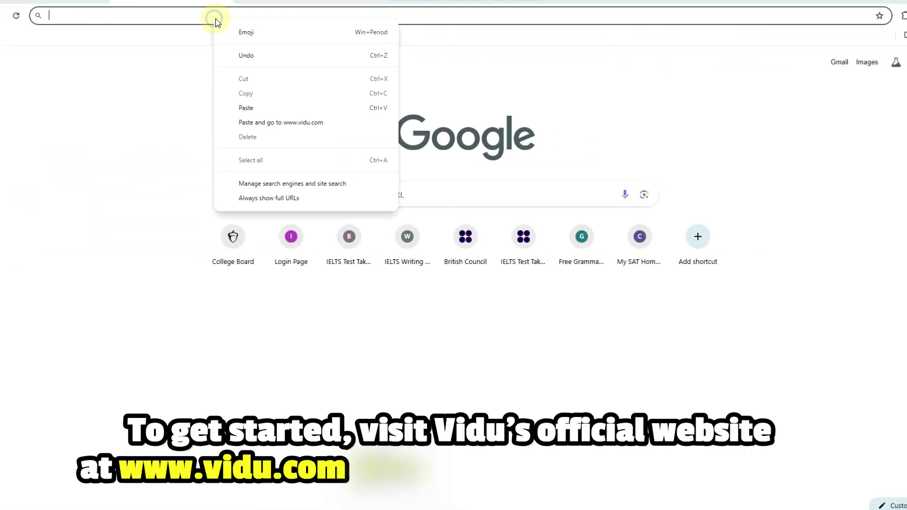
{"action": "left_click", "coordinate": [269, 124]}
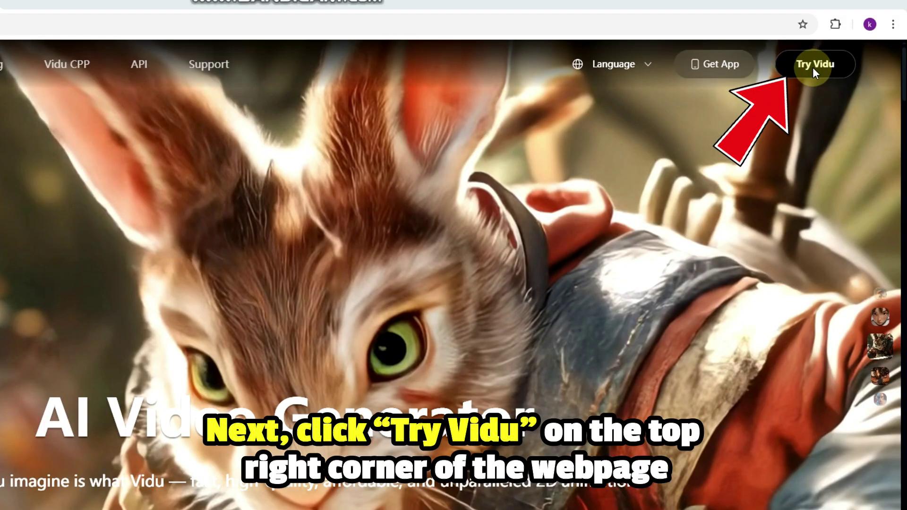
{"action": "left_click", "coordinate": [813, 67]}
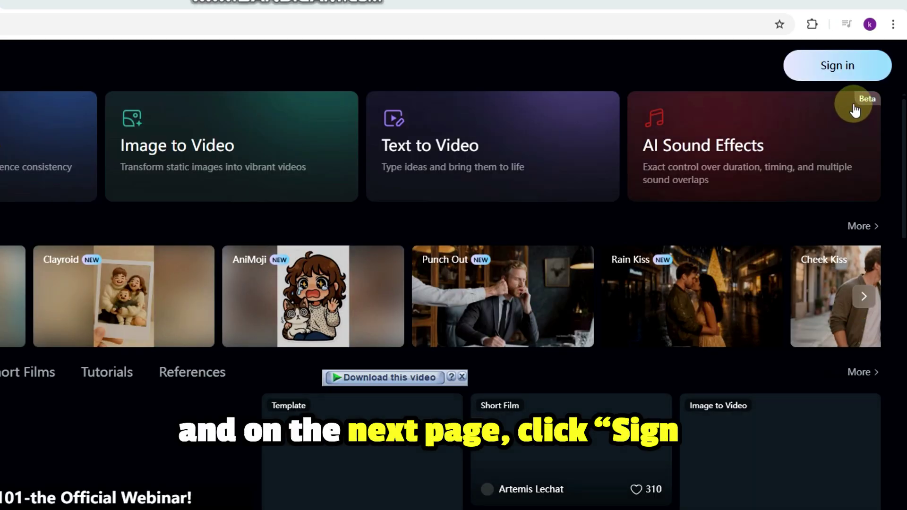
{"action": "left_click", "coordinate": [838, 67]}
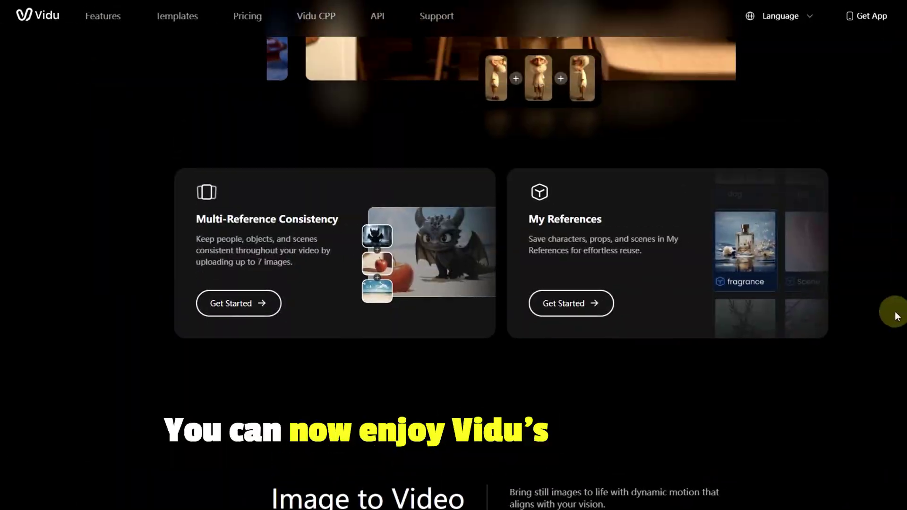
{"action": "scroll", "coordinate": [888, 313], "scroll_direction": "up", "scroll_amount": 6}
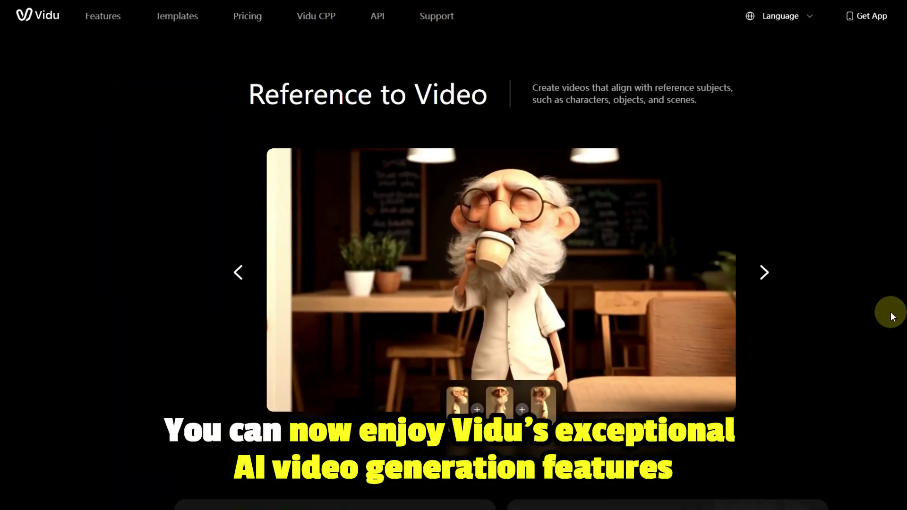
{"action": "scroll", "coordinate": [891, 314], "scroll_direction": "up", "scroll_amount": 8}
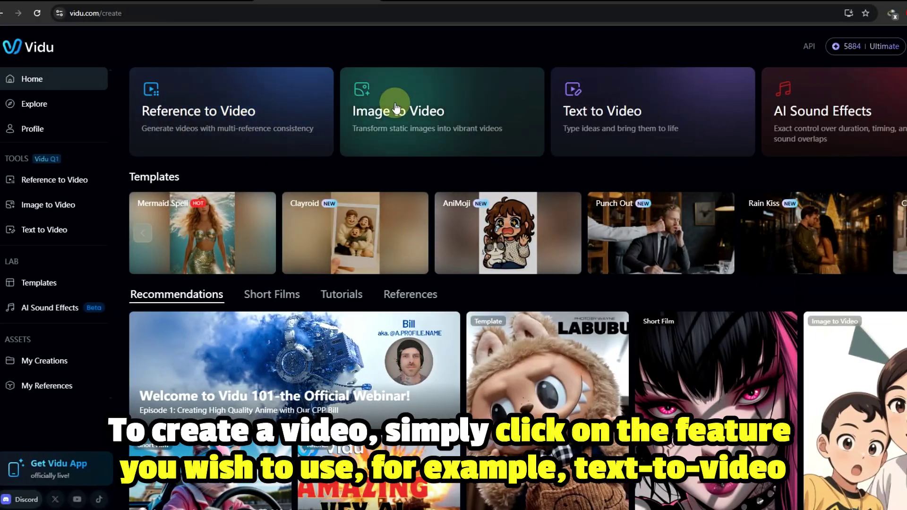
- Generate a Text to Video clip from 'Generate a video of a girl eating apple and crying' and play it
{"action": "left_click", "coordinate": [636, 111]}
{"action": "left_click", "coordinate": [136, 106]}
{"action": "type", "text": "Generate a video of a girl eating apple"}
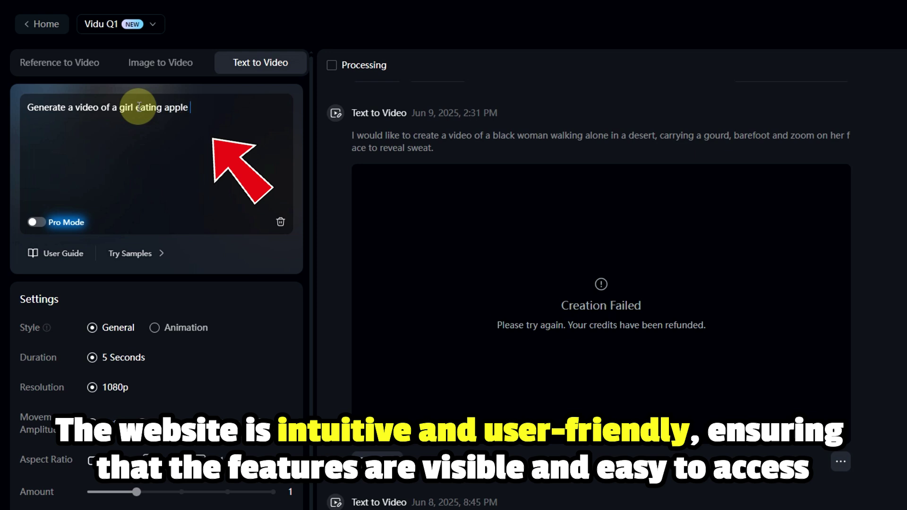
{"action": "type", "text": " and crying"}
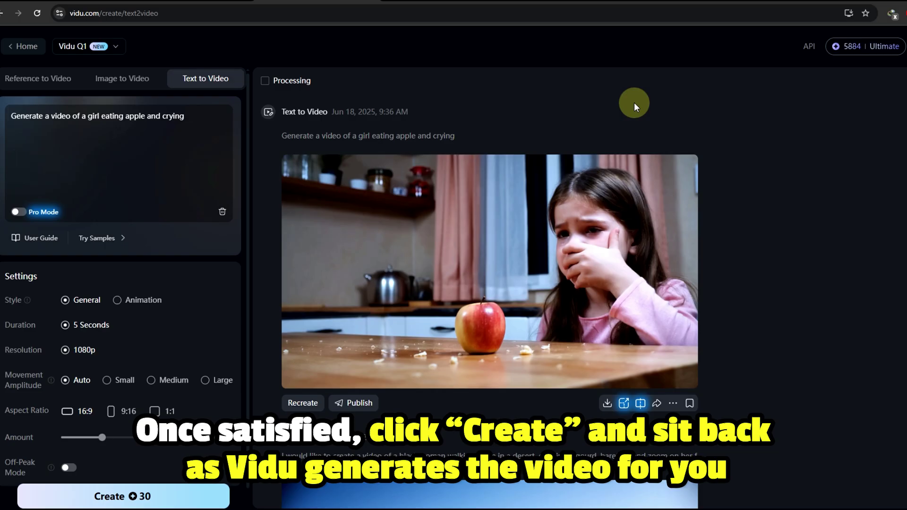
{"action": "left_click", "coordinate": [462, 263]}
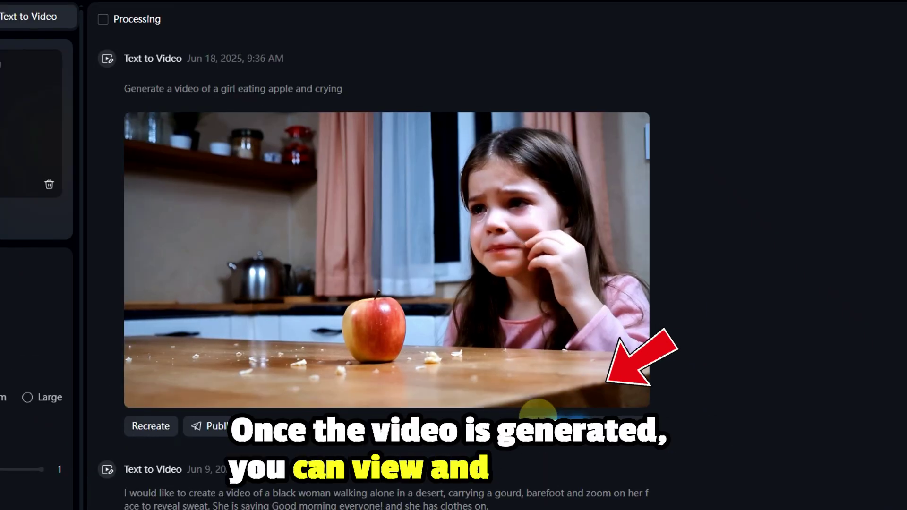
{"action": "mouse_move", "coordinate": [607, 401]}
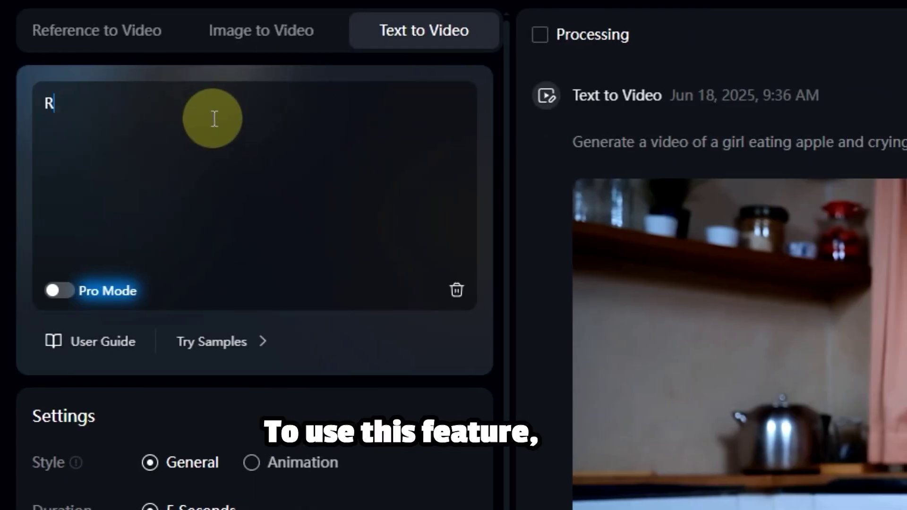
- Write the prompt for a rich woman drinking matcha in front of her house, with palm trees behind
{"action": "type", "text": "ich w"}
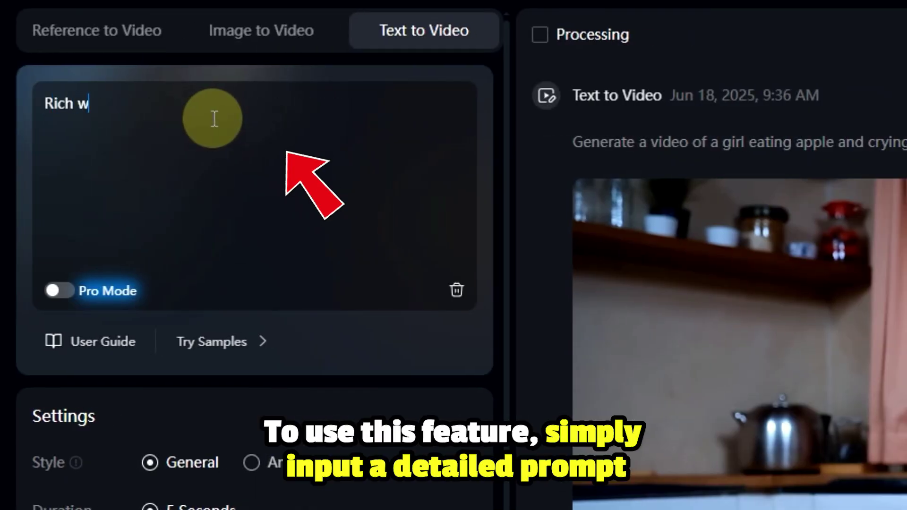
{"action": "type", "text": "omen standing infront "}
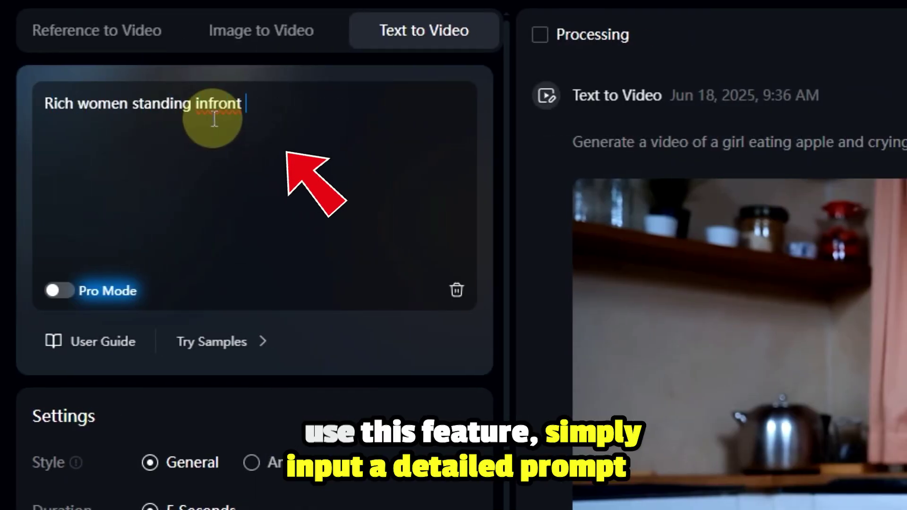
{"action": "type", "text": "of her house dr"}
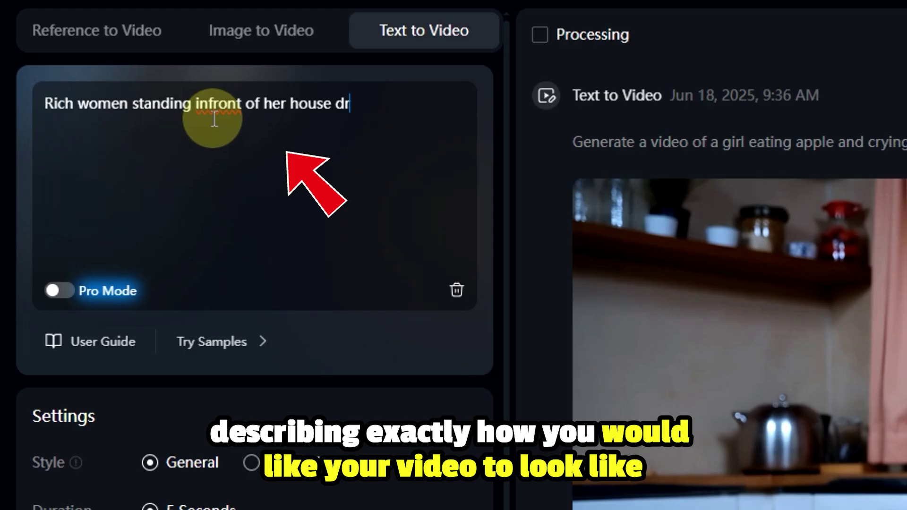
{"action": "type", "text": "inking matcha. Also the"}
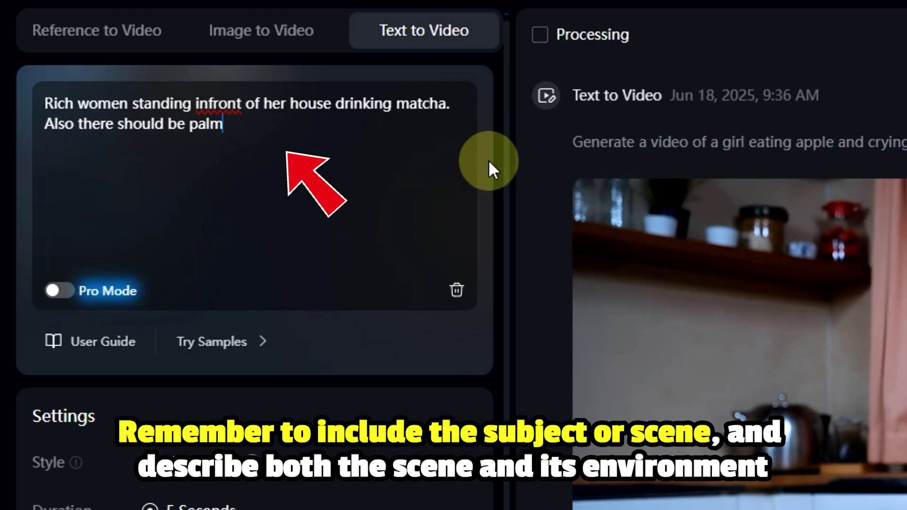
{"action": "type", "text": "re should be palm trees behind her hous"}
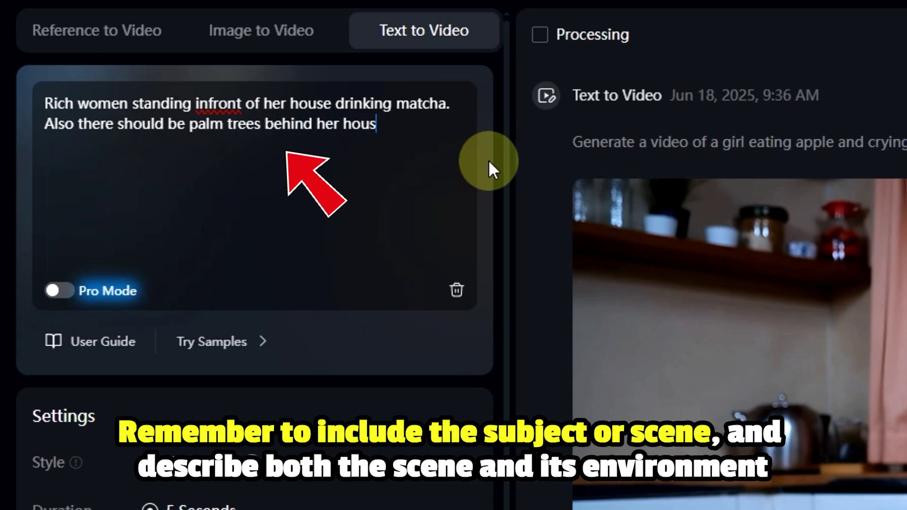
{"action": "type", "text": "e. Very Rich Look. Shou"}
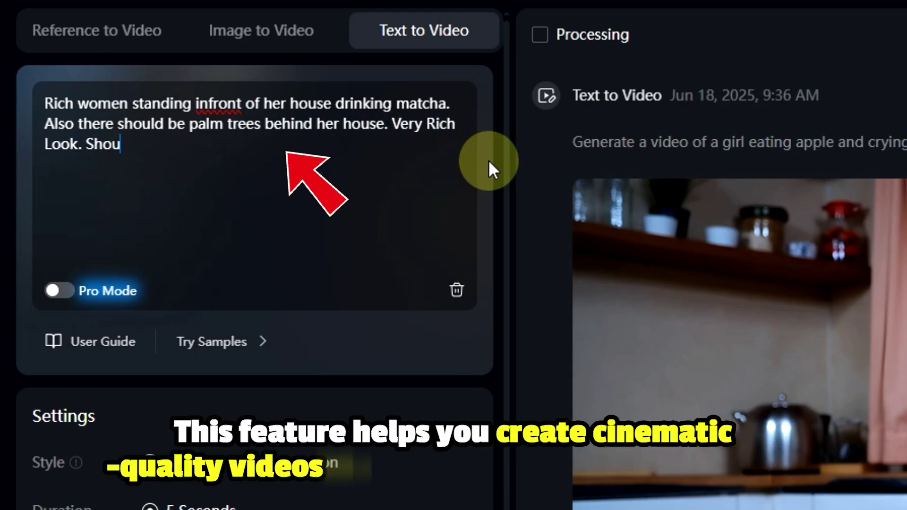
{"action": "type", "text": "ld be in Du"}
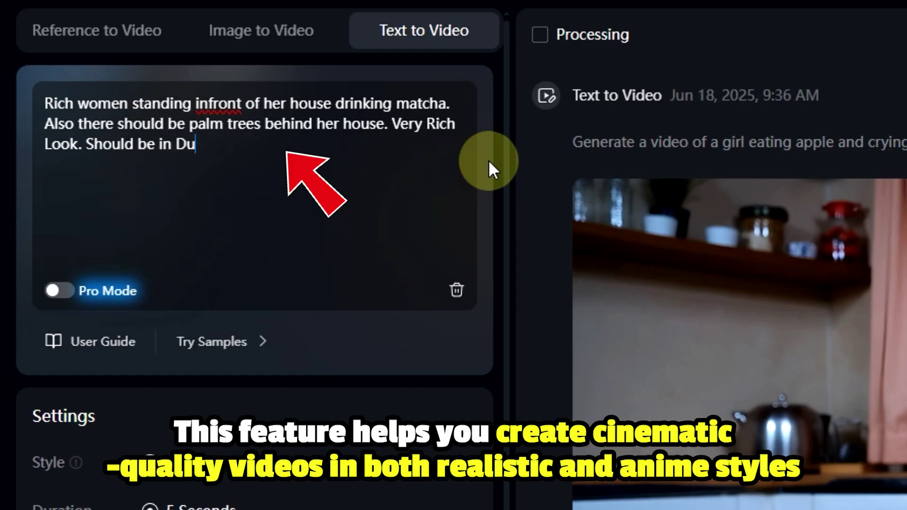
{"action": "type", "text": "bai"}
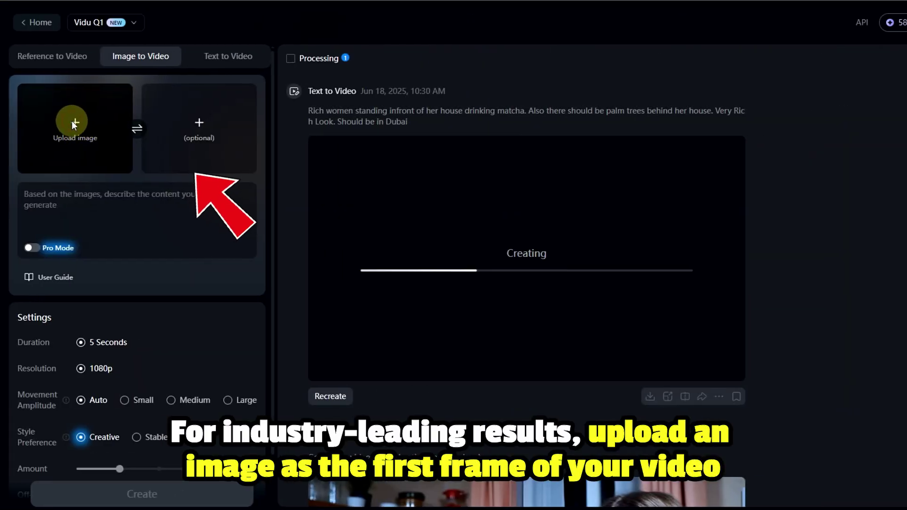
- Upload first- and last-frame photos and create a video with 'Merge these two photos and make them like part of heaven'
{"action": "left_click", "coordinate": [191, 211]}
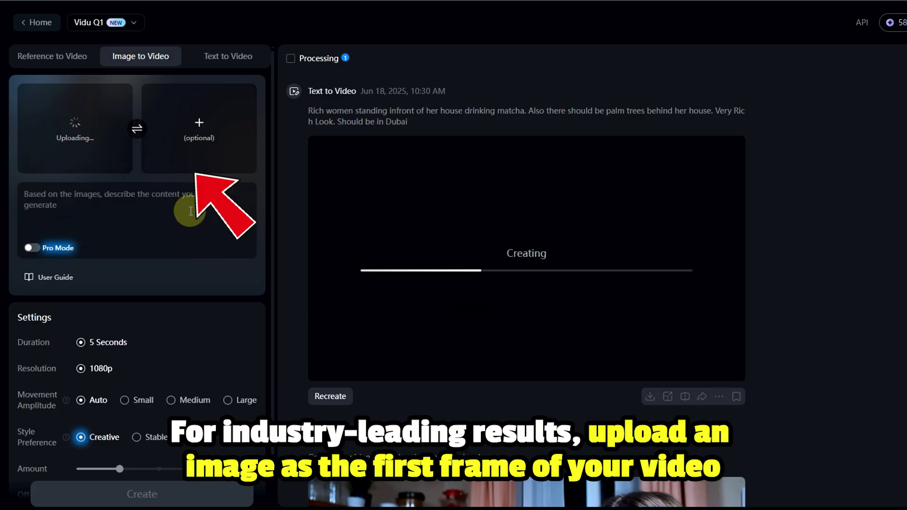
{"action": "left_click", "coordinate": [198, 128]}
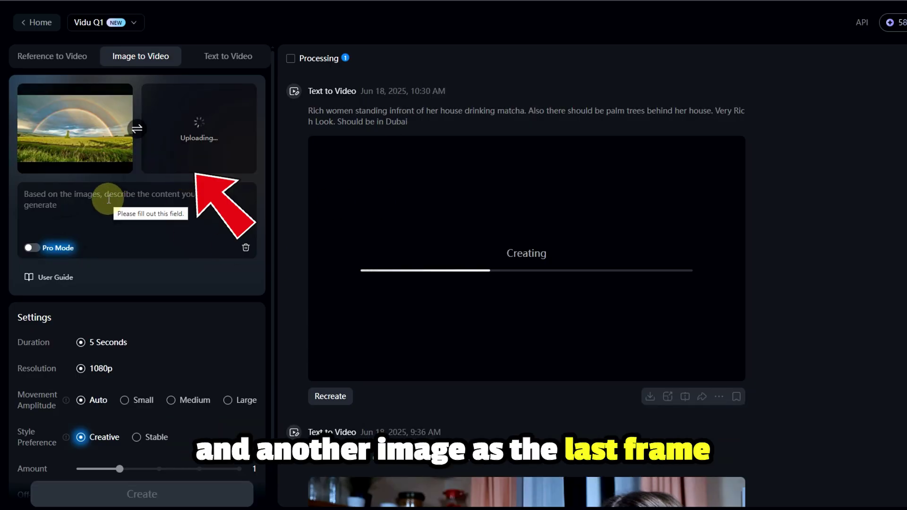
{"action": "type", "text": "Mer"}
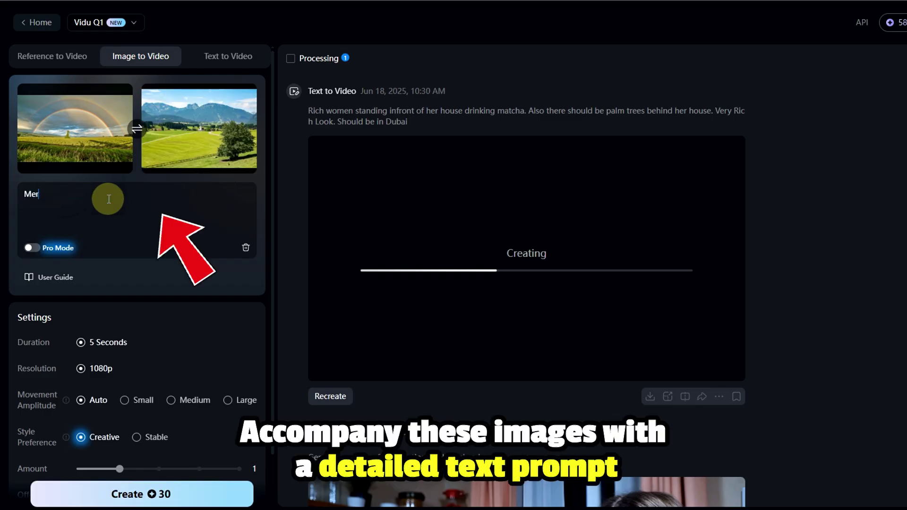
{"action": "type", "text": "ge these two photos and make them like"}
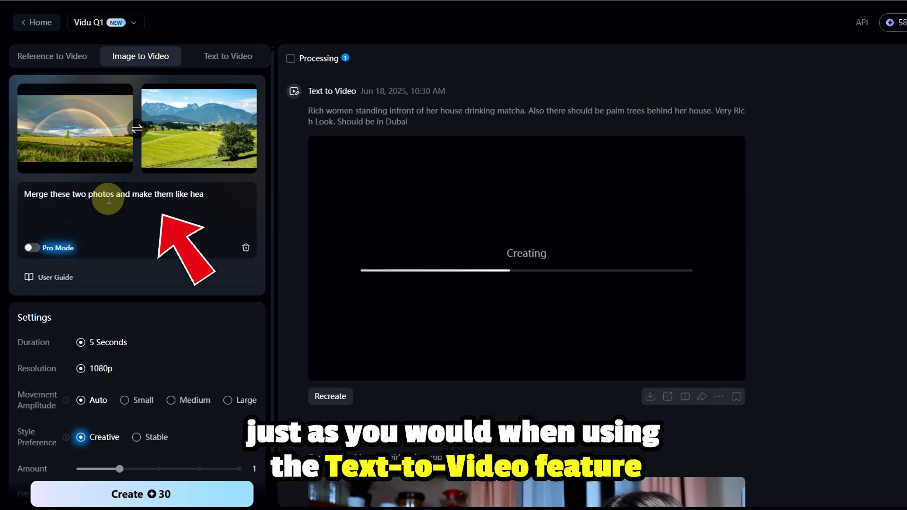
{"action": "type", "text": " part of heaven"}
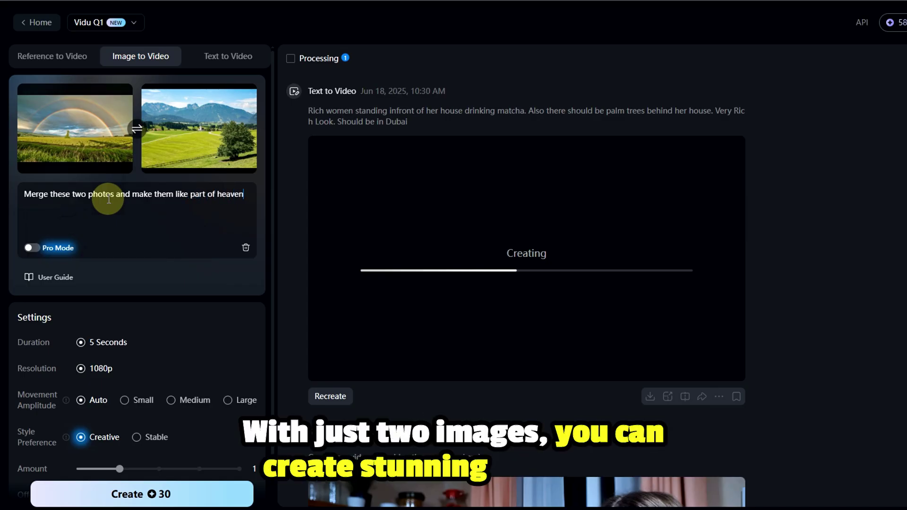
{"action": "left_click", "coordinate": [163, 494]}
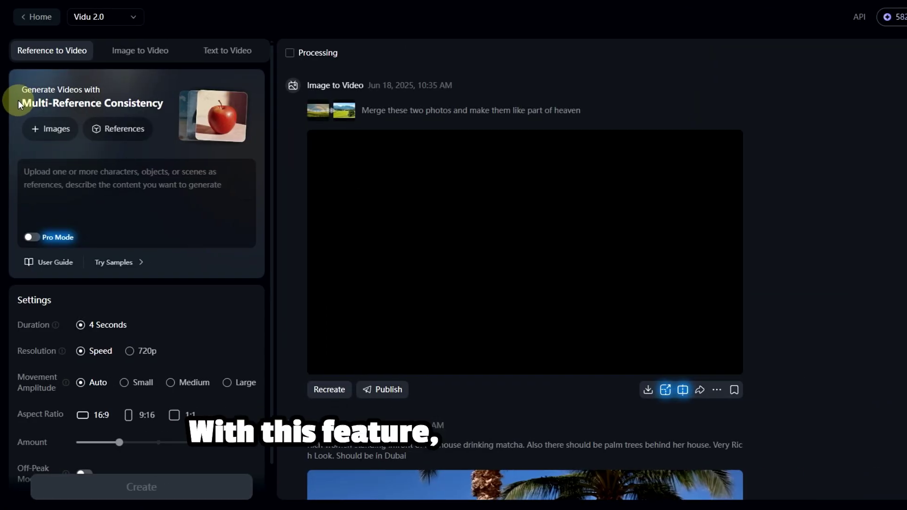
- Add the third and fourth reference images under Multi-Reference Consistency
{"action": "left_click_drag", "start_coordinate": [21, 102], "coordinate": [148, 102]}
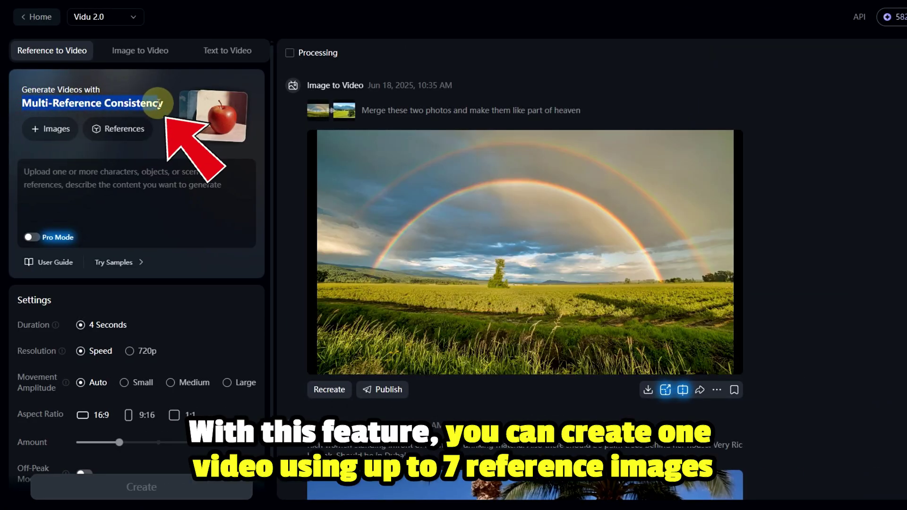
{"action": "left_click", "coordinate": [46, 140]}
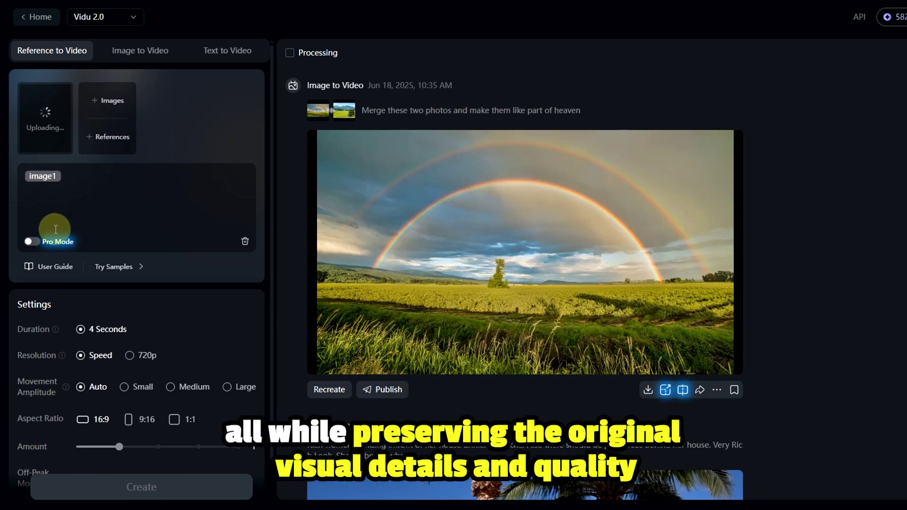
{"action": "left_click", "coordinate": [190, 103]}
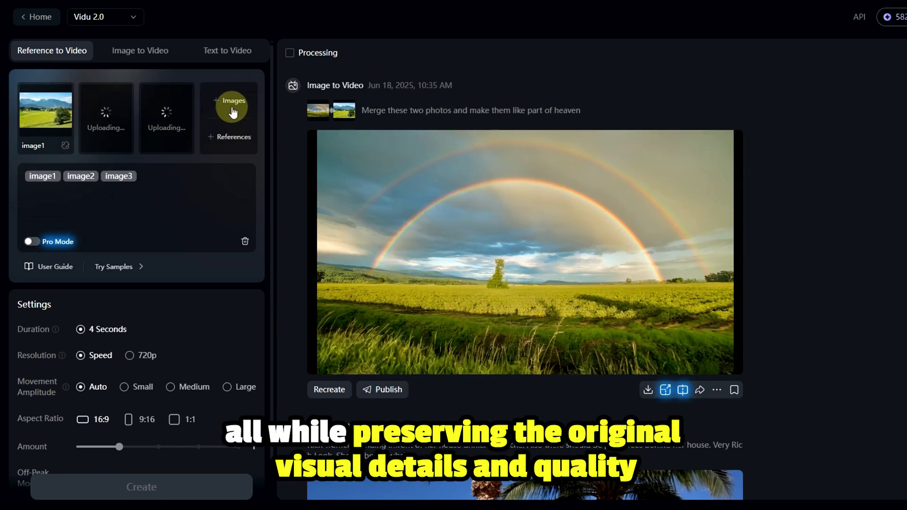
{"action": "left_click", "coordinate": [231, 101]}
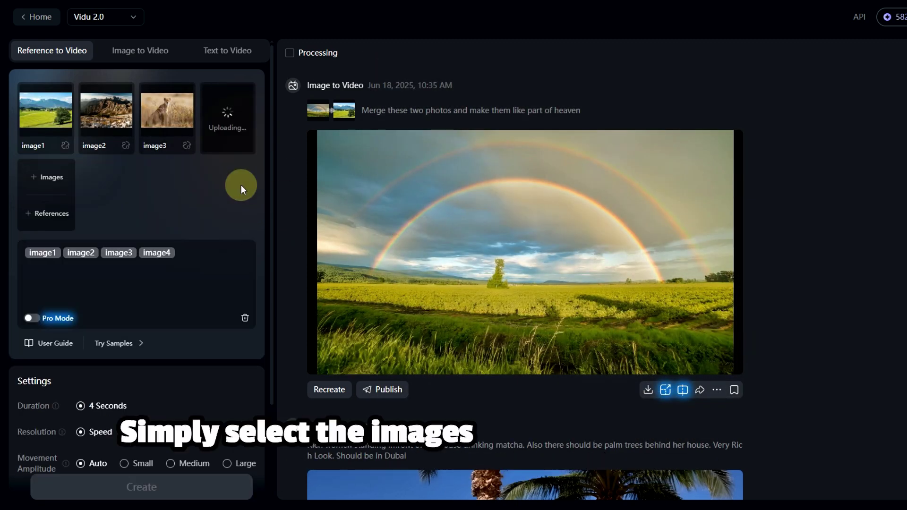
{"action": "scroll", "coordinate": [222, 189], "scroll_direction": "down", "scroll_amount": 2}
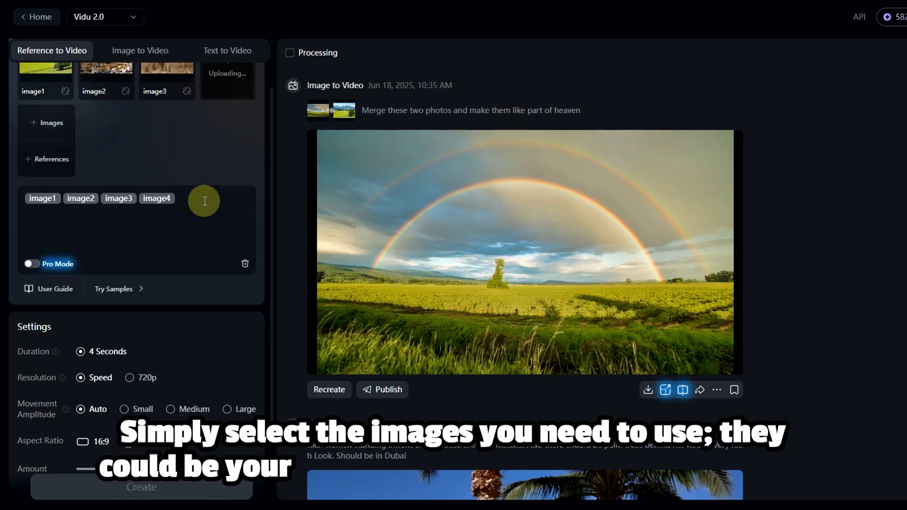
- Enter the prompt 'Nerge them to create something unique' and create the merged video
{"action": "left_click", "coordinate": [204, 202]}
{"action": "type", "text": "N"}
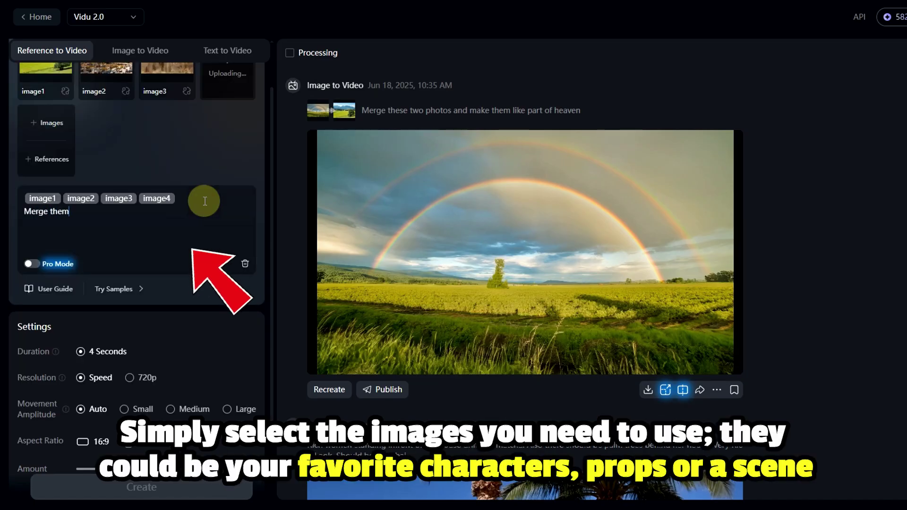
{"action": "type", "text": "erge them to create something unique"}
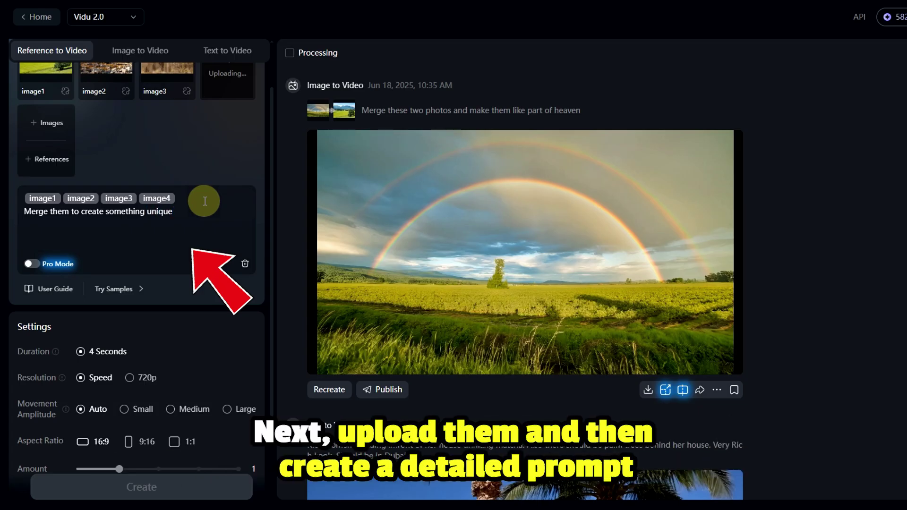
{"action": "scroll", "coordinate": [194, 185], "scroll_direction": "up", "scroll_amount": 2}
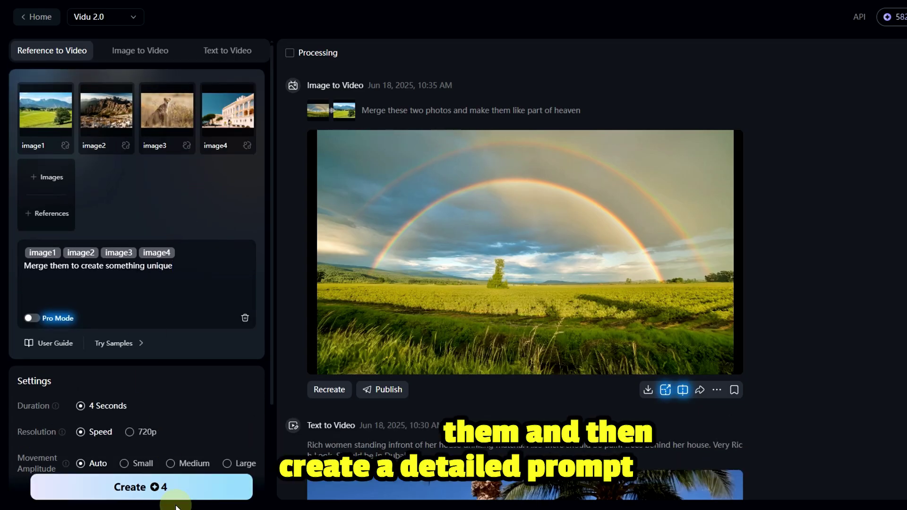
{"action": "left_click", "coordinate": [174, 481]}
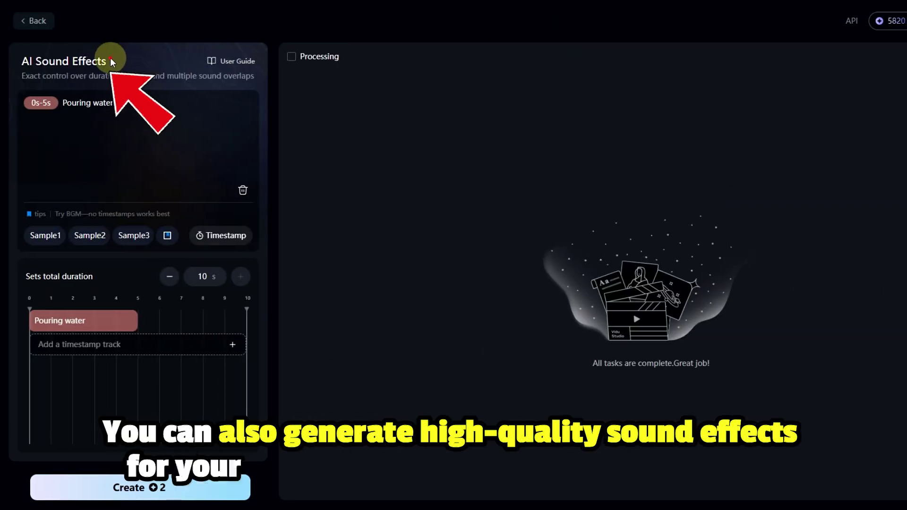
- Add sound prompts 'Bottle moving from table', 'Cat Crying' and 'Glass Breaking'
{"action": "left_click_drag", "start_coordinate": [110, 57], "coordinate": [44, 58]}
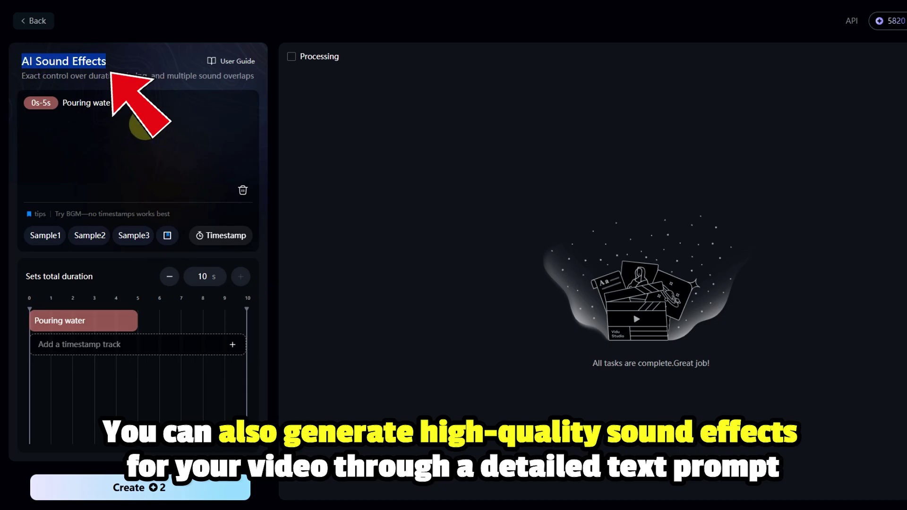
{"action": "key", "text": "Return"}
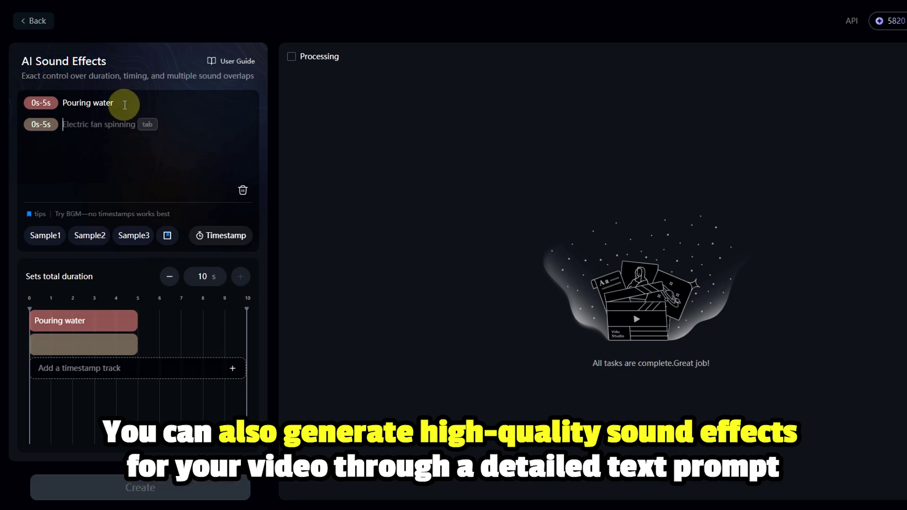
{"action": "type", "text": "Bottle m"}
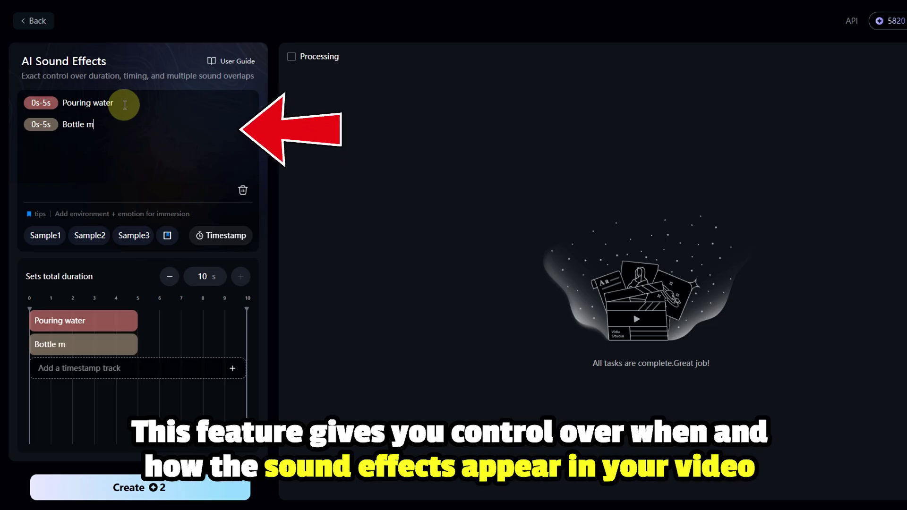
{"action": "type", "text": "oving from table"}
{"action": "key", "text": "Return"}
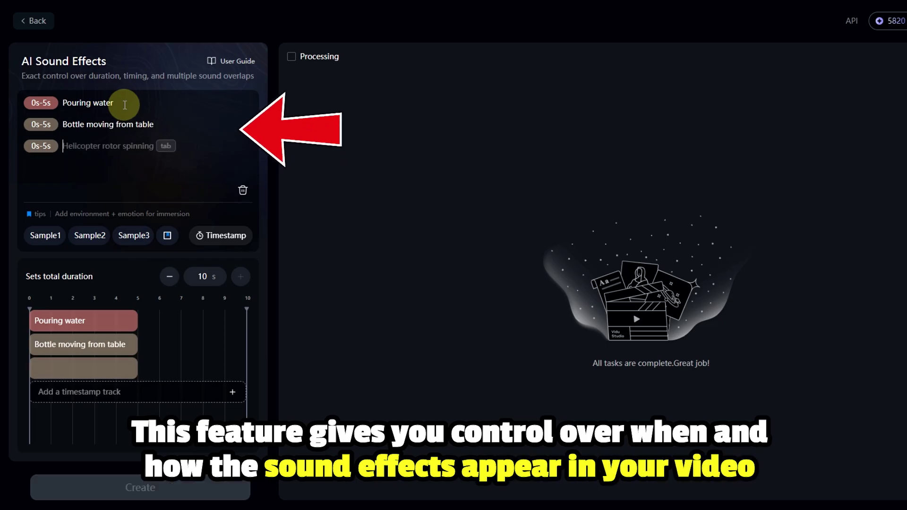
{"action": "type", "text": "Cat "}
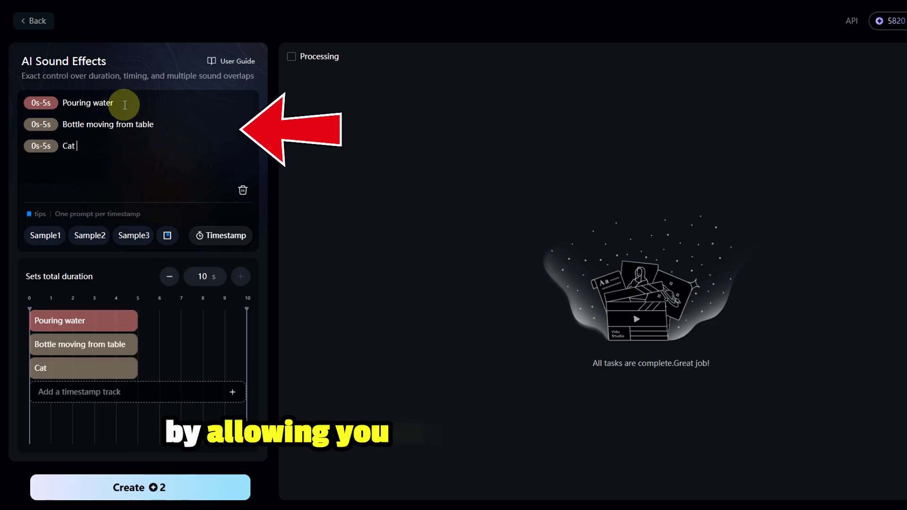
{"action": "type", "text": "Crying"}
{"action": "key", "text": "Return"}
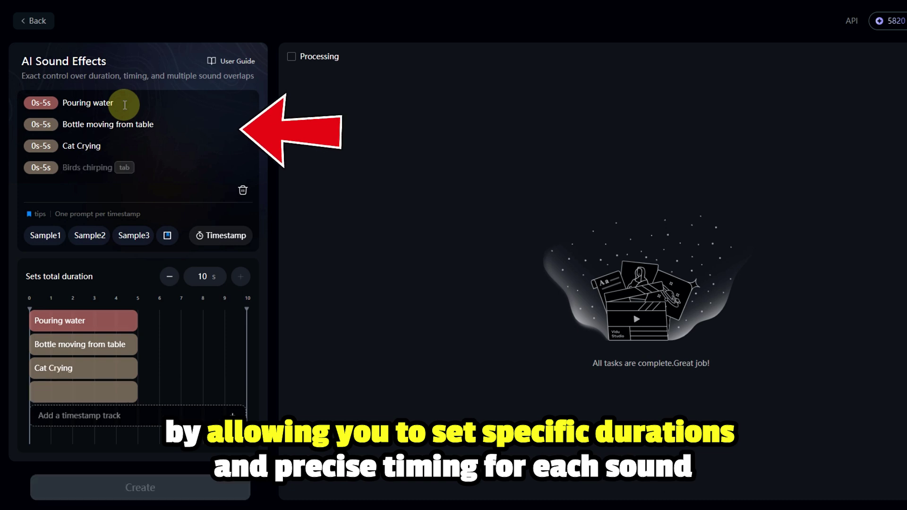
{"action": "type", "text": "Glass Brea"}
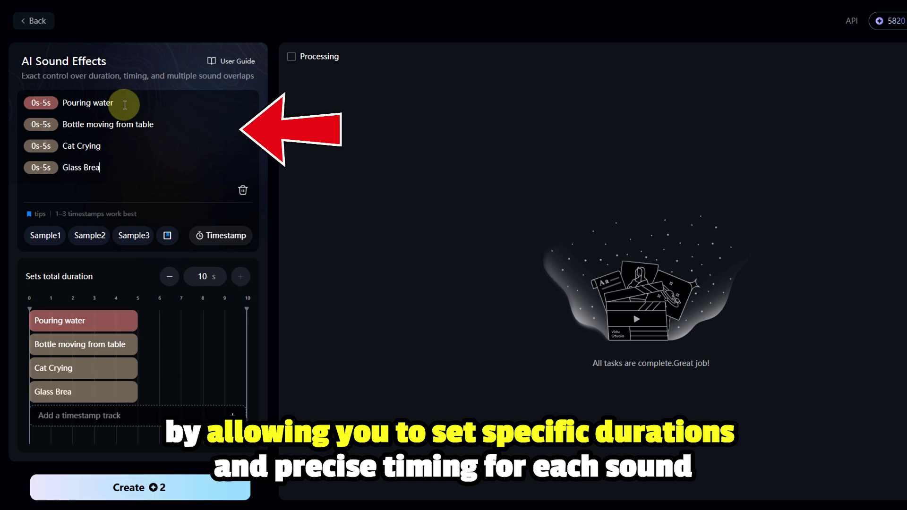
{"action": "type", "text": "king"}
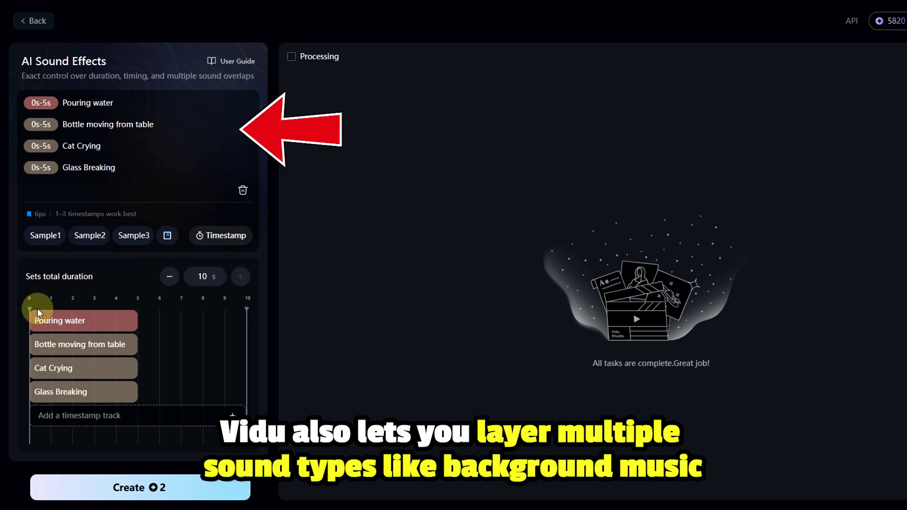
- Timestamp the sounds, placing Glass Breaking at 2s-7s and Cat Crying at 5s-10s
{"action": "left_click", "coordinate": [210, 242]}
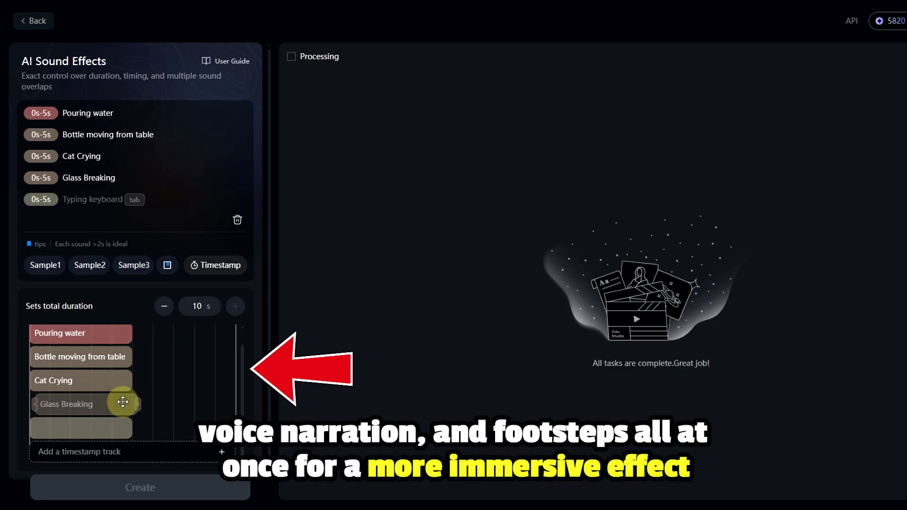
{"action": "left_click_drag", "start_coordinate": [126, 402], "coordinate": [166, 402]}
{"action": "left_click_drag", "start_coordinate": [150, 356], "coordinate": [147, 357]}
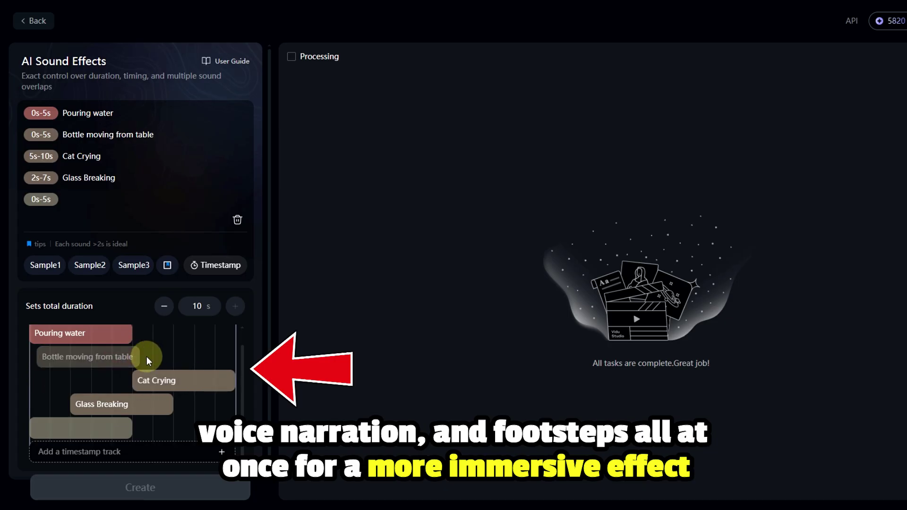
{"action": "scroll", "coordinate": [219, 385], "scroll_direction": "down", "scroll_amount": 1}
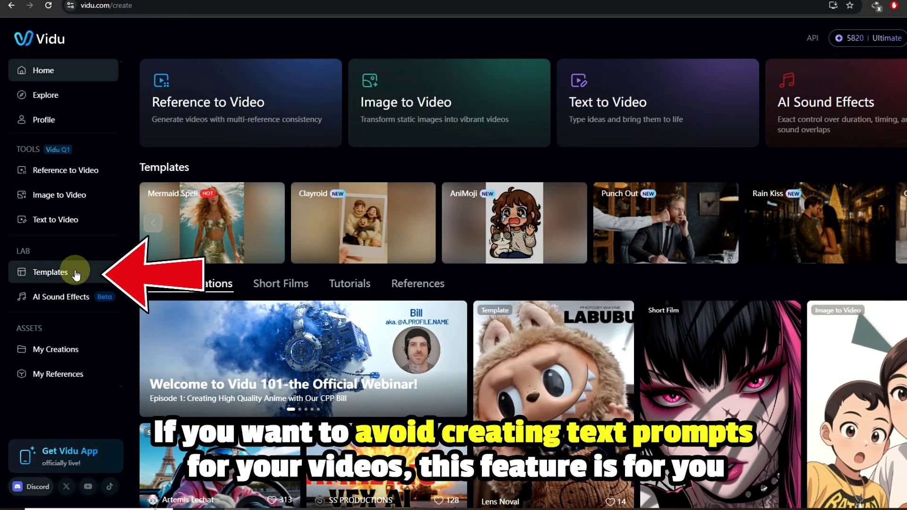
- Open the Push-in template from Templates and upload a photo of an object
{"action": "left_click", "coordinate": [75, 272]}
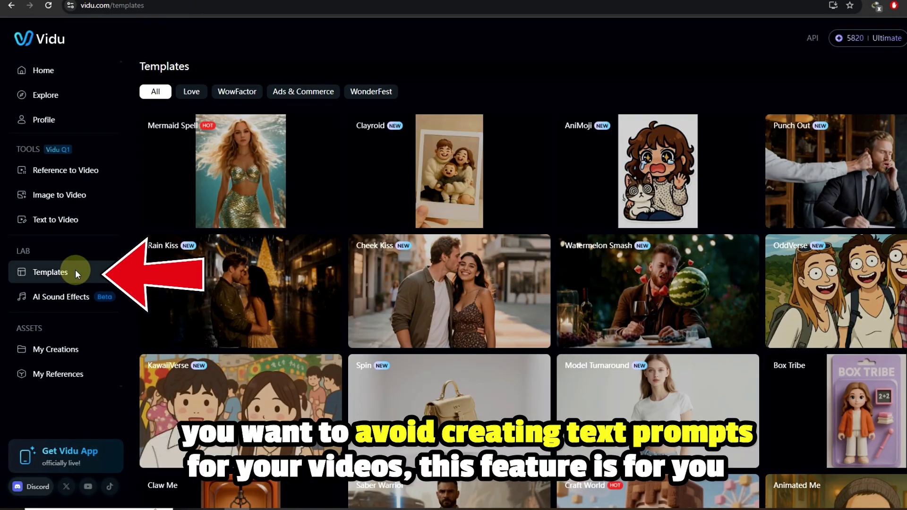
{"action": "scroll", "coordinate": [461, 331], "scroll_direction": "down", "scroll_amount": 5}
{"action": "left_click", "coordinate": [461, 416]}
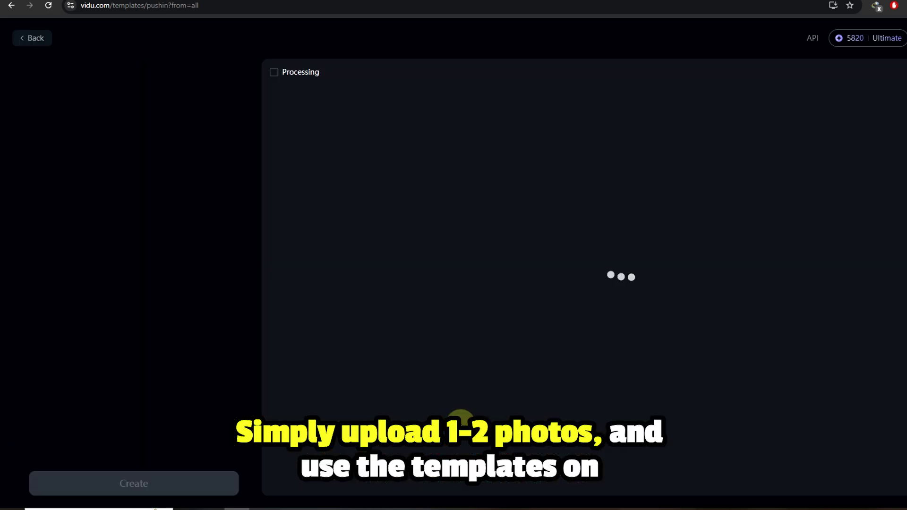
{"action": "left_click", "coordinate": [130, 183]}
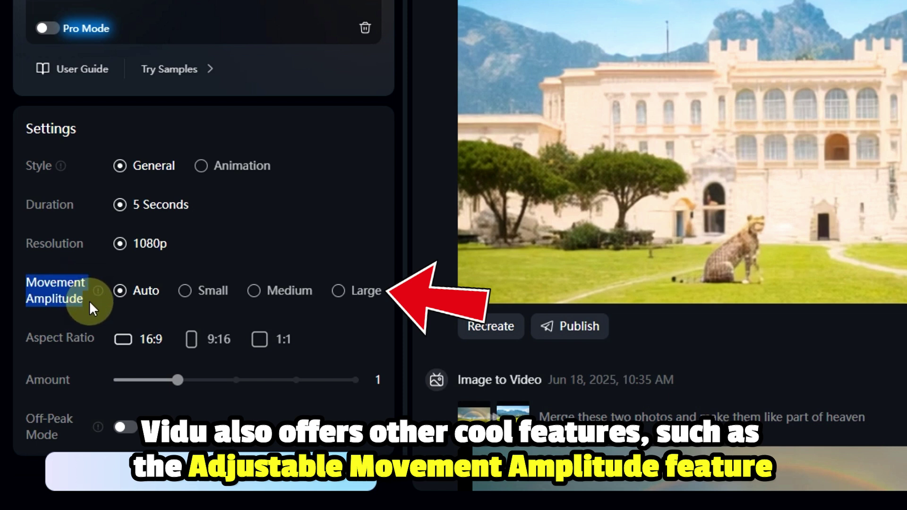
- Try Small and Medium Movement Amplitude, create the video, then toggle Off-Peak Mode
{"action": "left_click", "coordinate": [188, 298]}
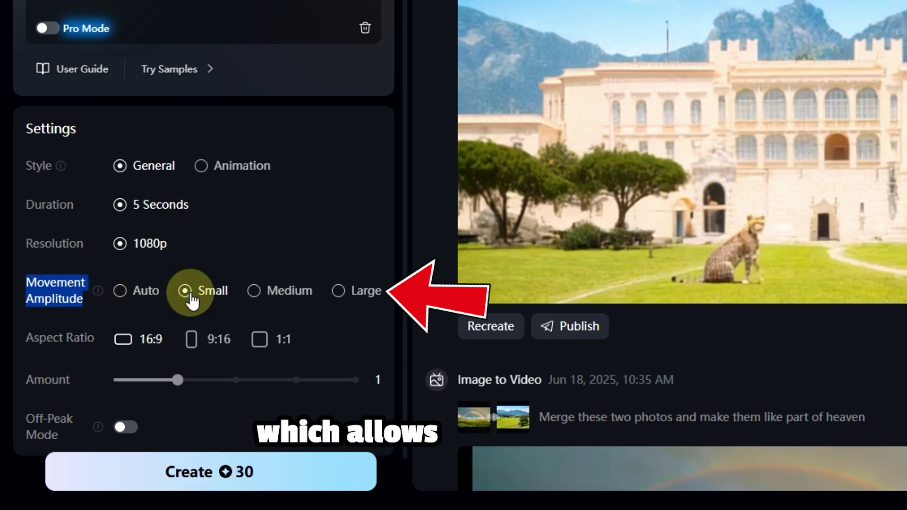
{"action": "left_click", "coordinate": [255, 298]}
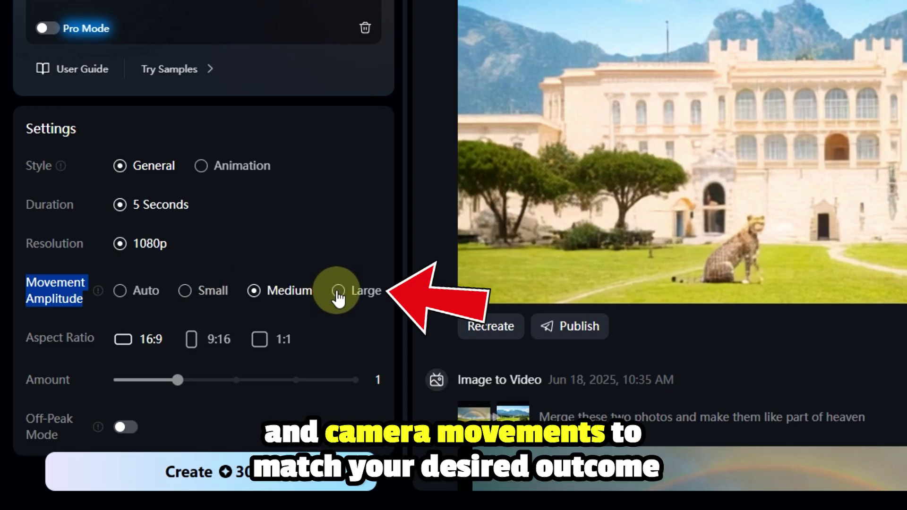
{"action": "left_click", "coordinate": [233, 476]}
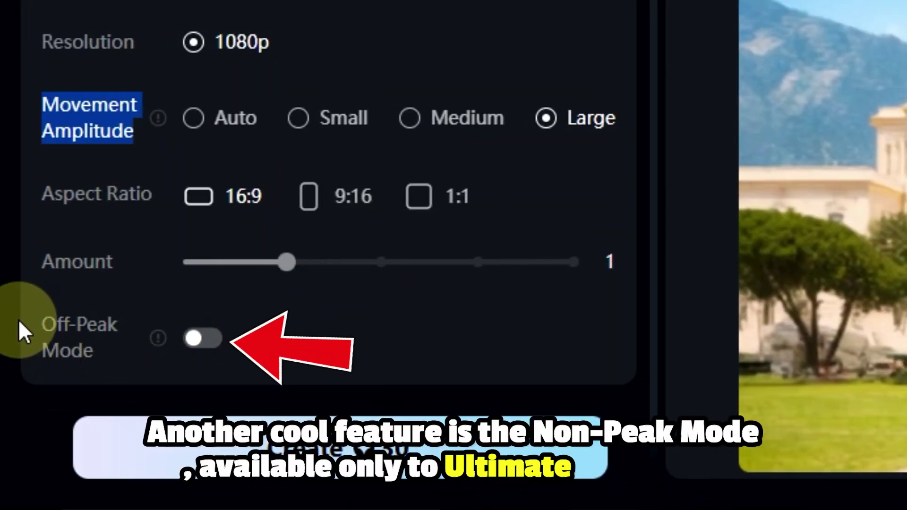
{"action": "left_click_drag", "start_coordinate": [41, 325], "coordinate": [97, 347]}
{"action": "left_click", "coordinate": [214, 345]}
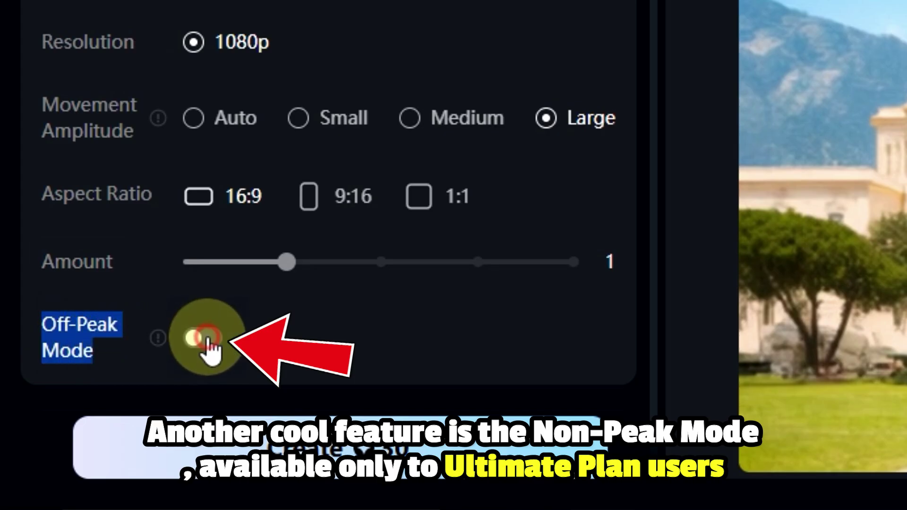